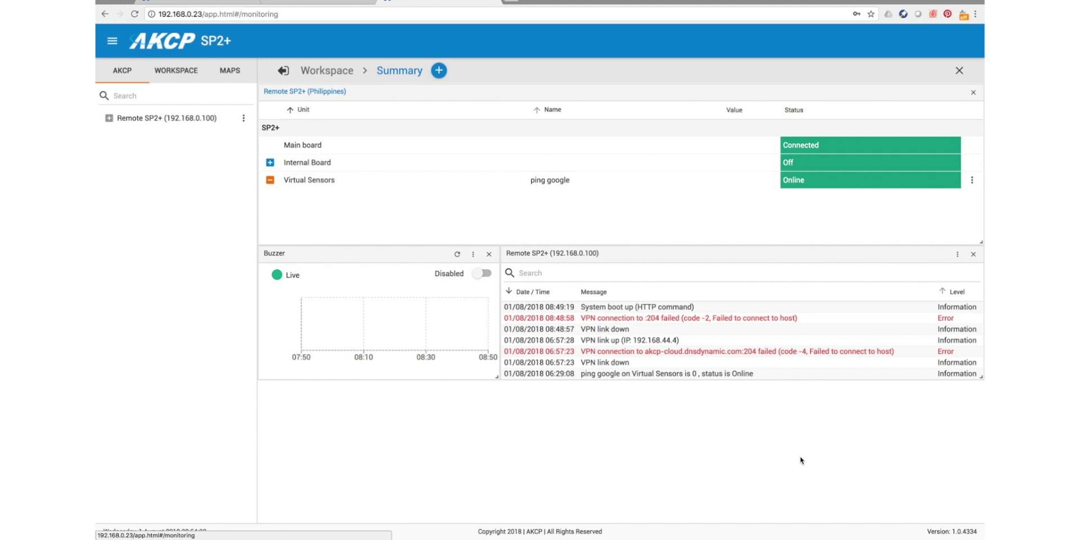
- Delete the unreachable Remote SP2+ device from AKCPro Server, then go back to the SP2+ tab
click(195, 1)
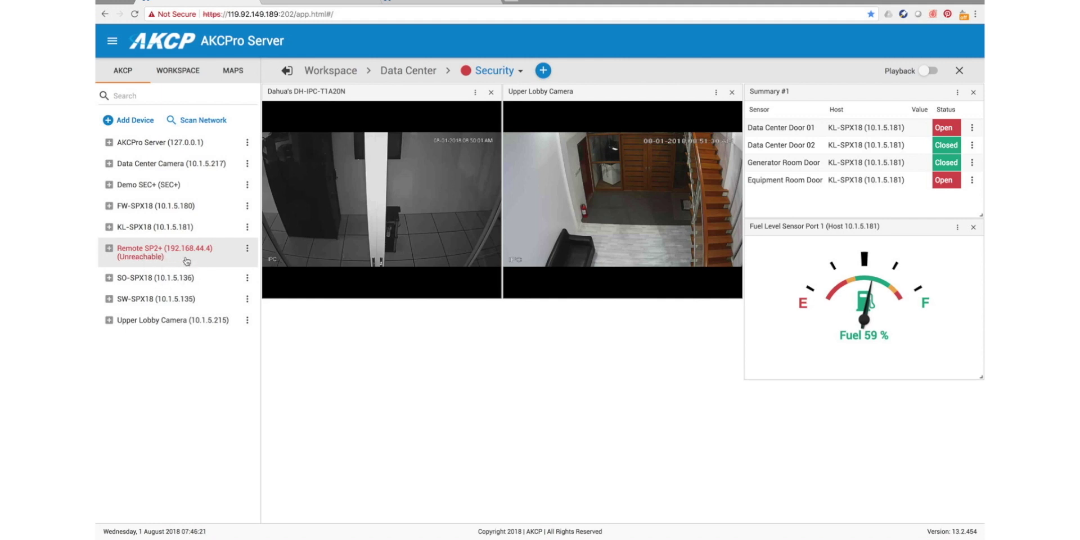
click(247, 249)
click(256, 307)
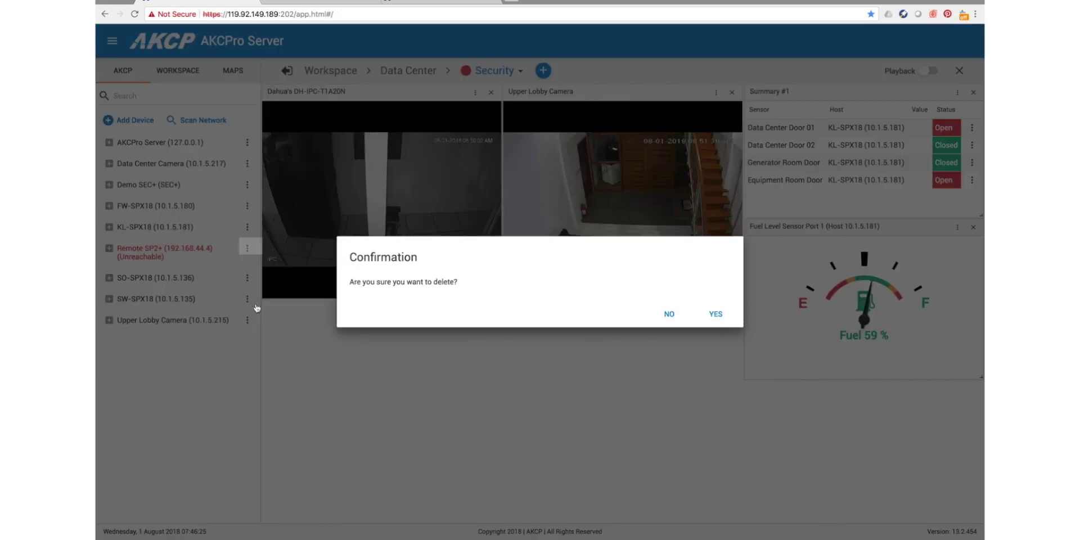
click(714, 314)
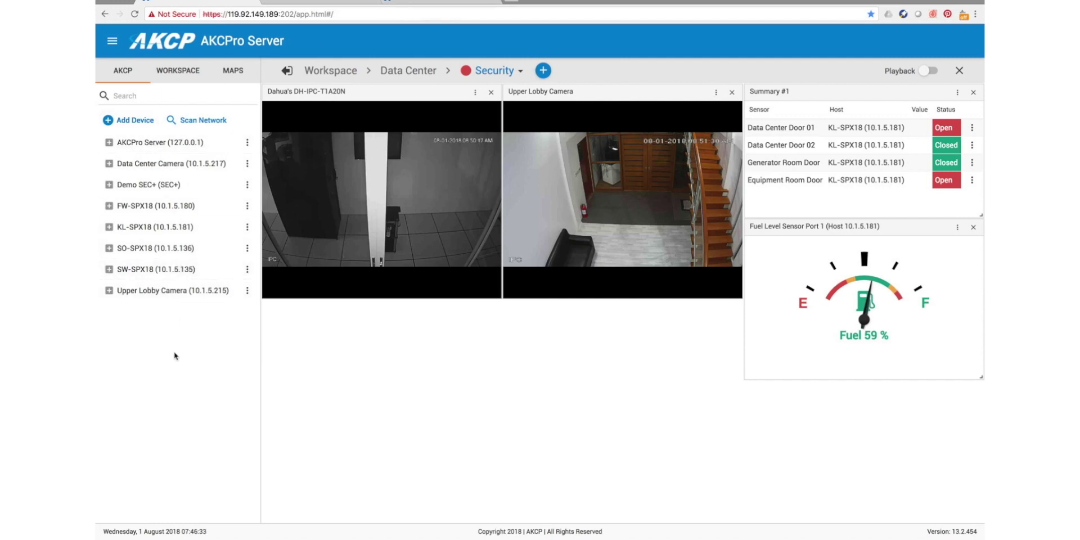
click(439, 3)
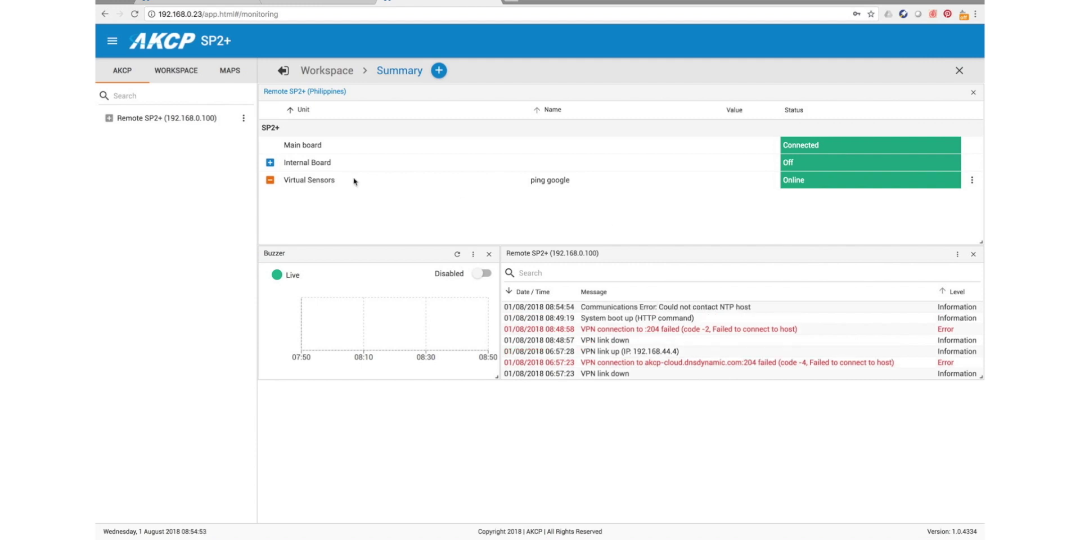
- Open the SP2+ VPN page under System settings via the main Menu
click(110, 43)
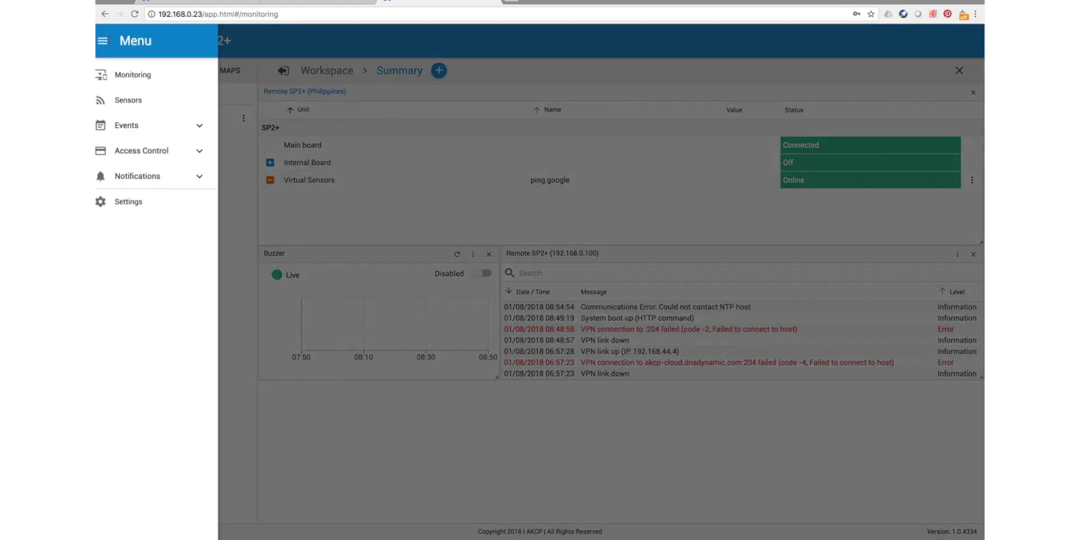
click(131, 208)
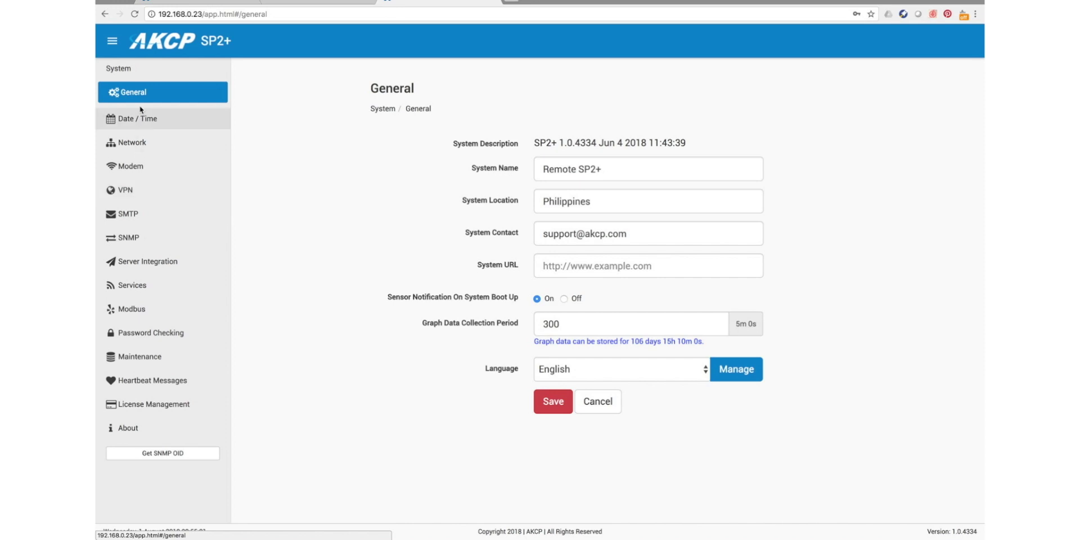
click(122, 193)
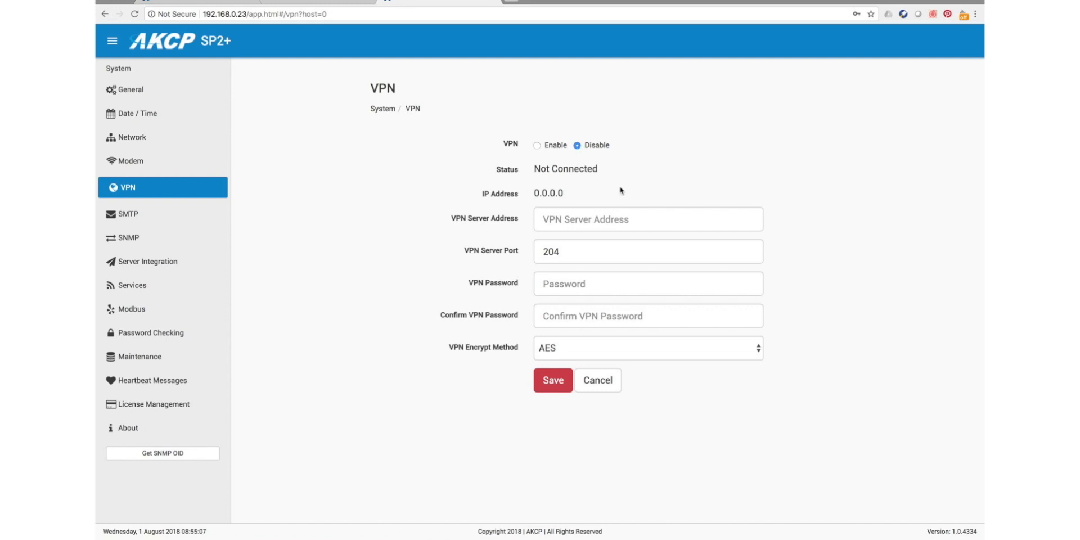
- Enter VPN server akcp-cloud.dnsdynamic.com, keep port 204, fill in the VPN password twice, and save
click(584, 219)
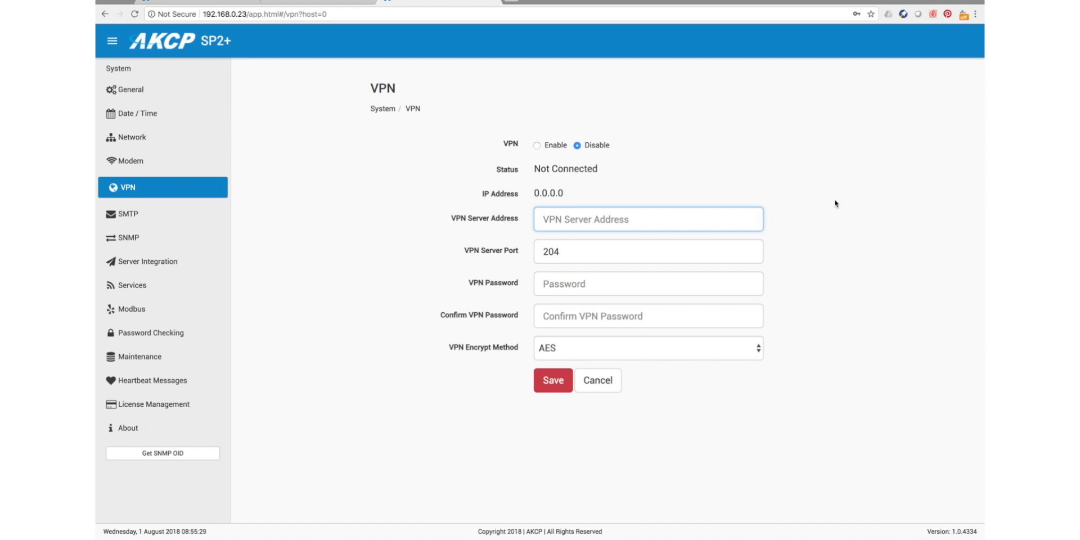
text(akcp-cloud.dnsdynamic.com)
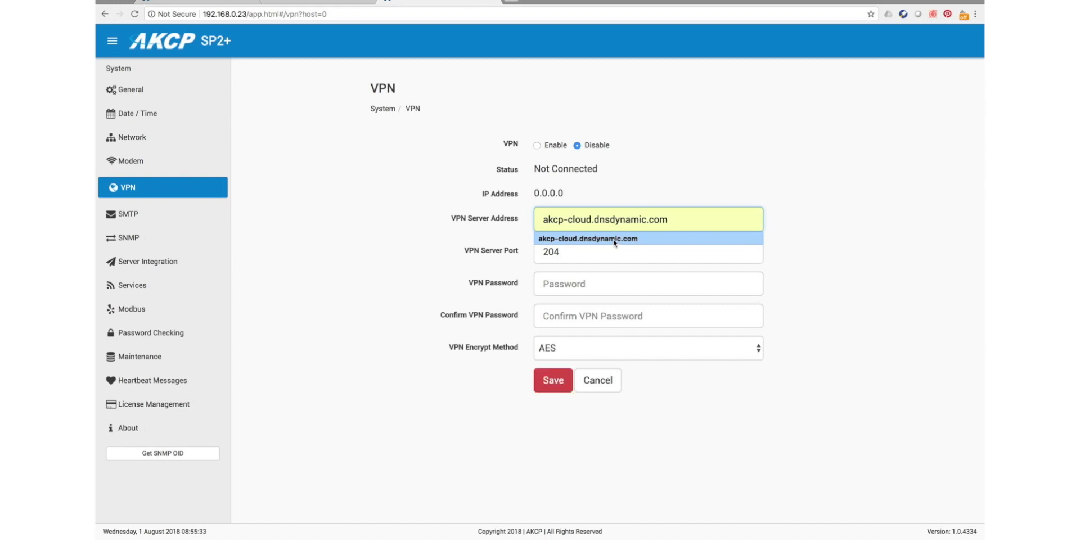
click(613, 239)
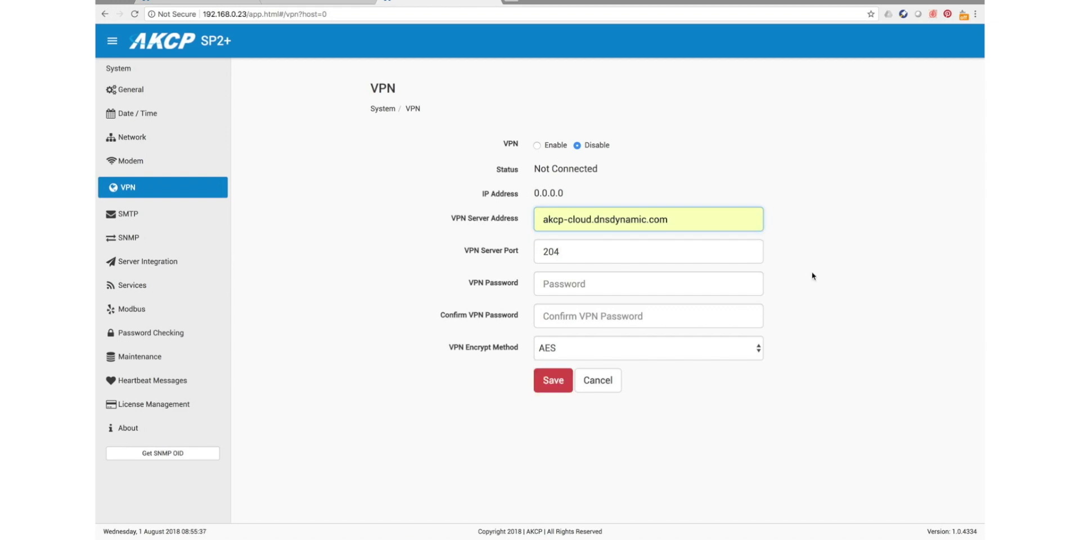
click(576, 254)
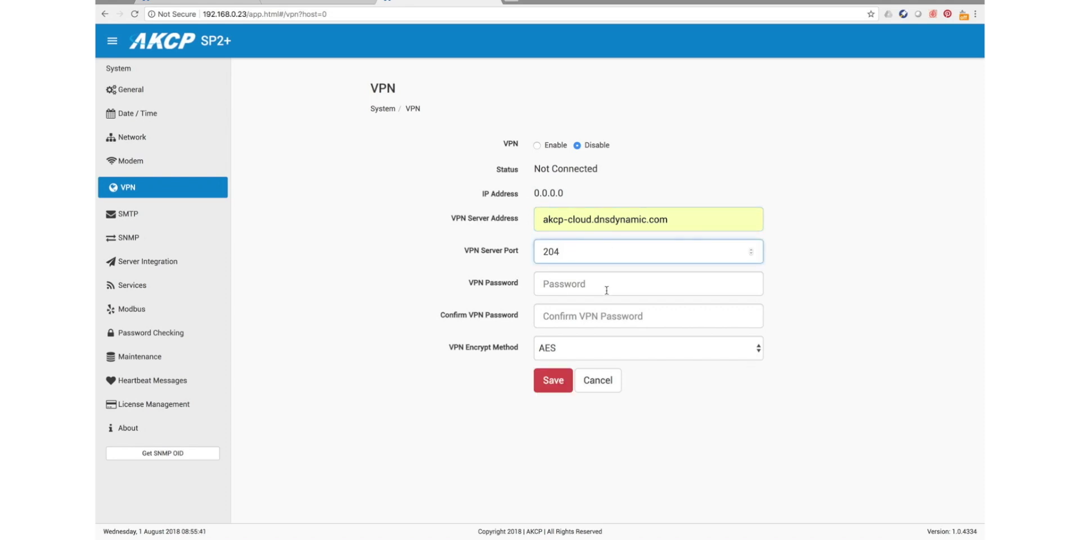
click(576, 283)
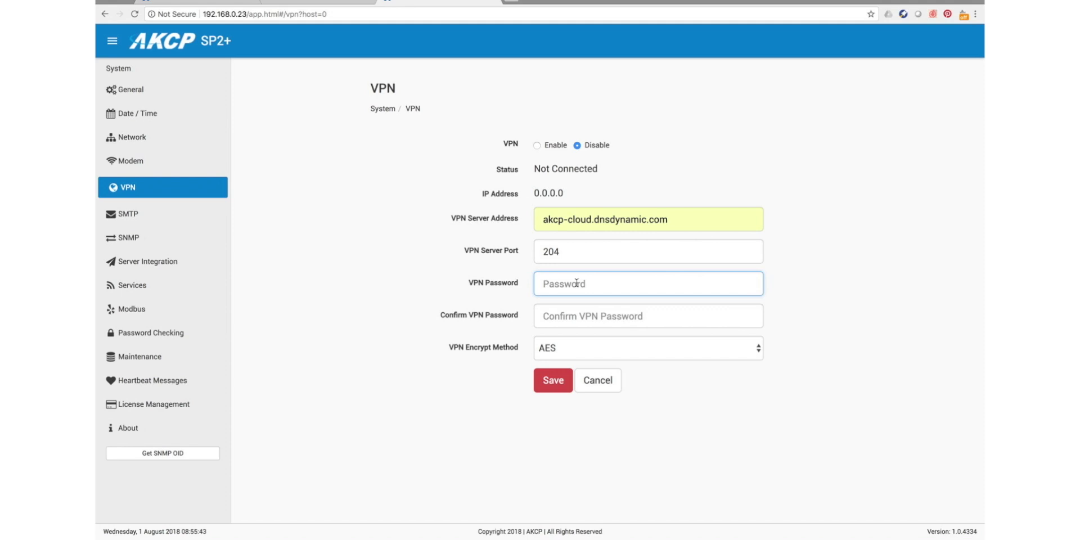
text(akcp1234)
key(Tab)
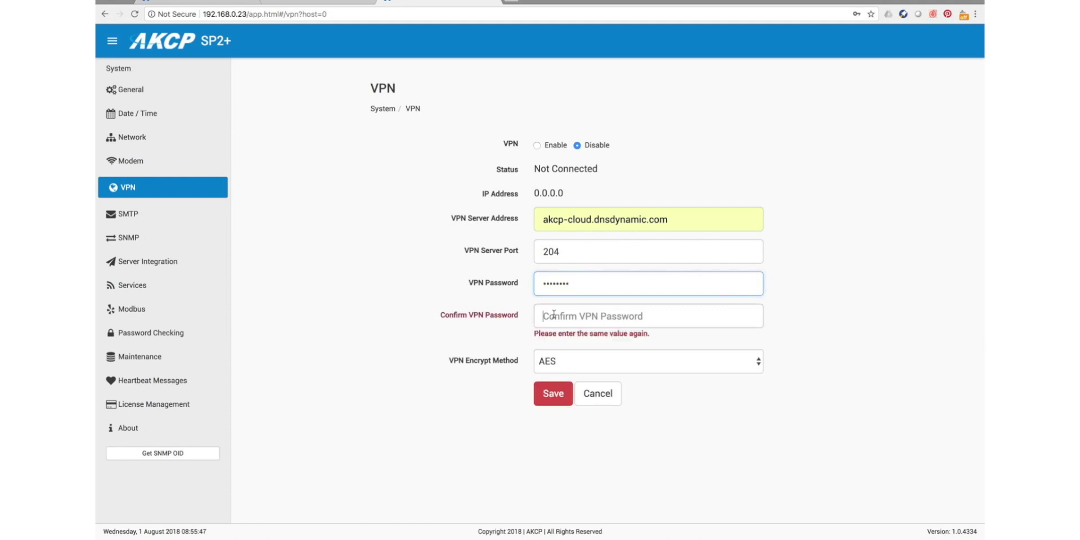
text(akcp1234)
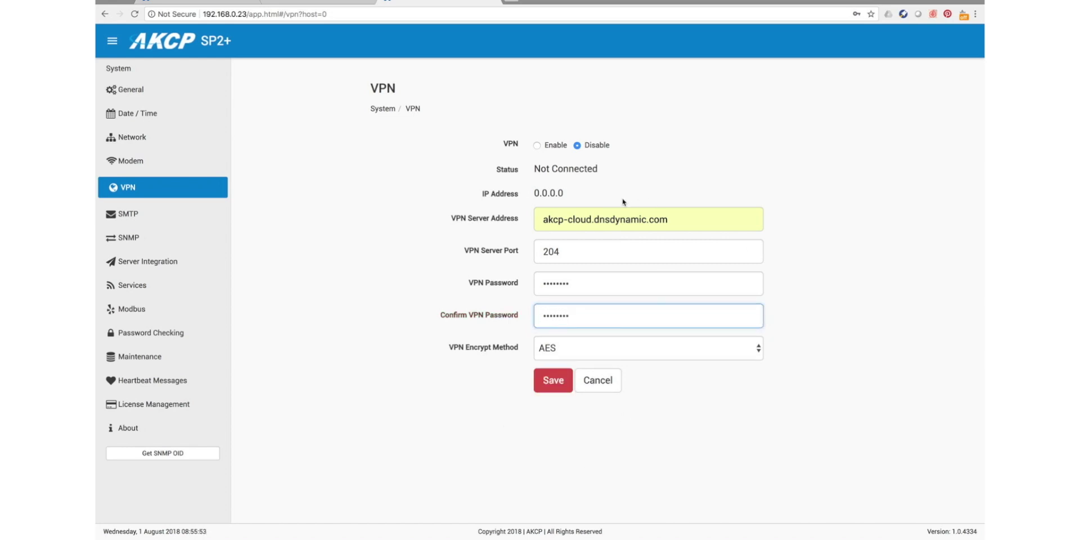
click(554, 380)
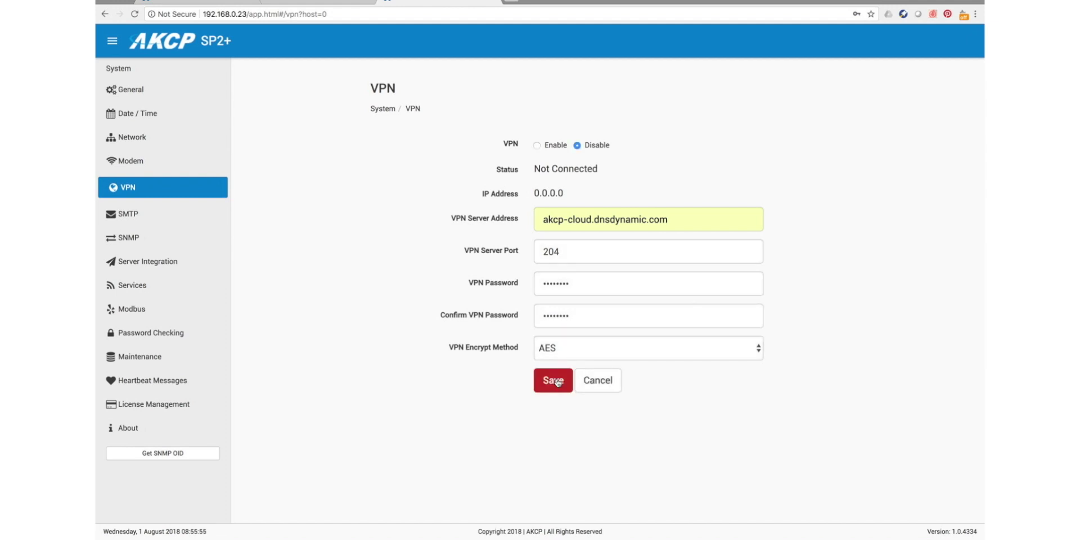
- Enable the VPN, save, and confirm the settings change
click(537, 146)
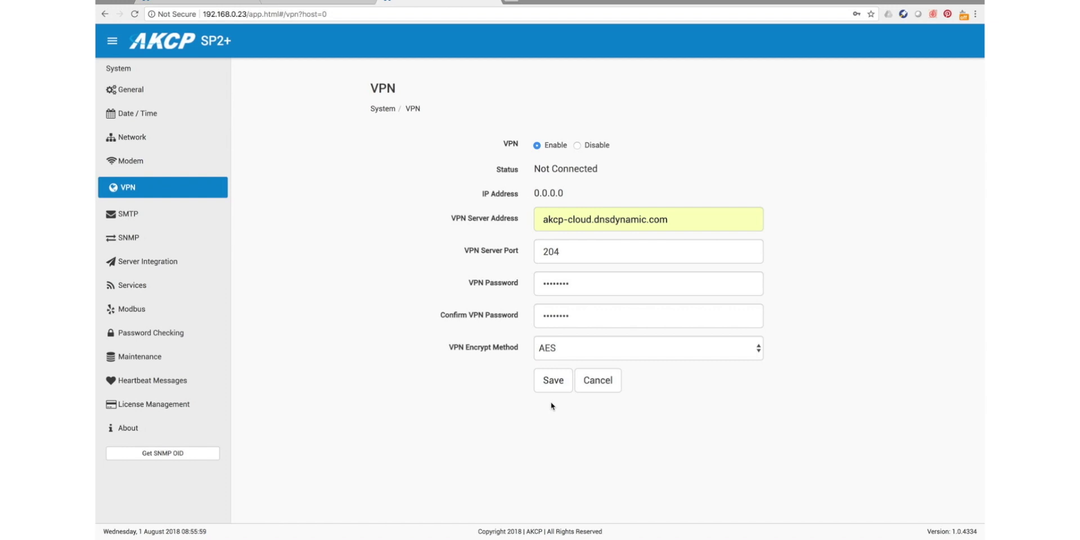
click(553, 382)
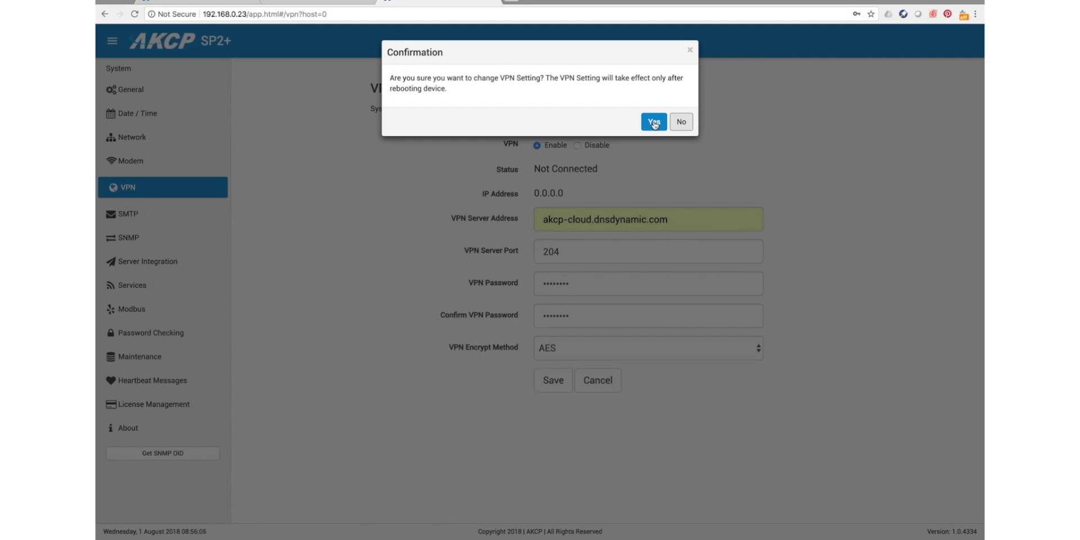
click(655, 124)
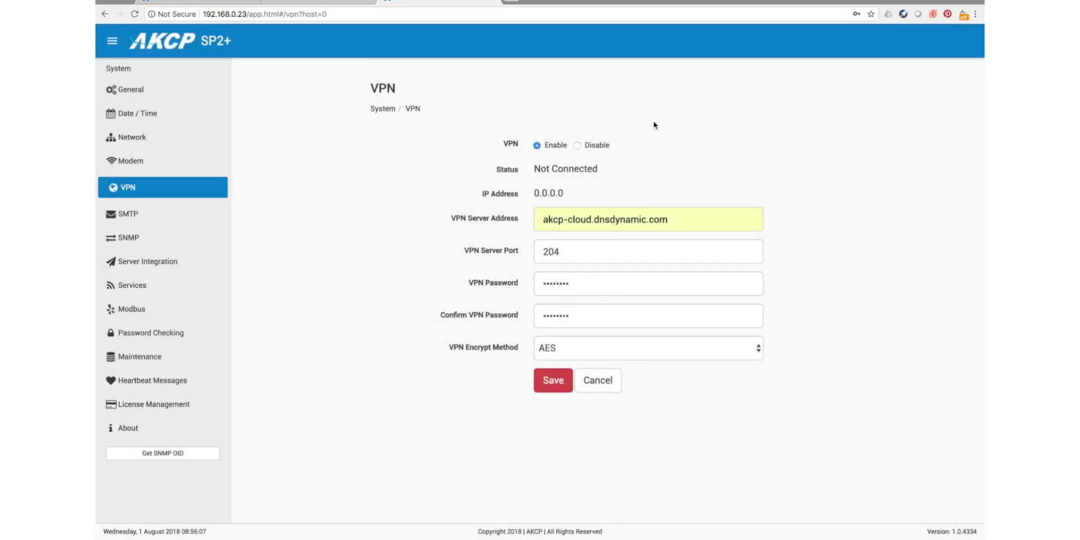
- Software-reboot the SP2+ from the Maintenance page, authorising with the admin password
click(145, 359)
scroll(644, 363, down, 2)
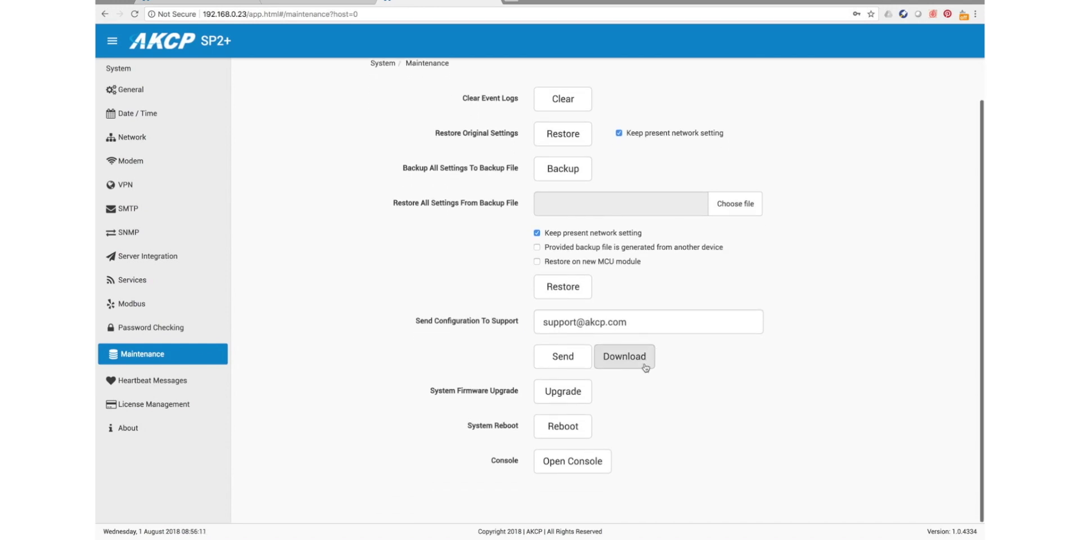
click(570, 428)
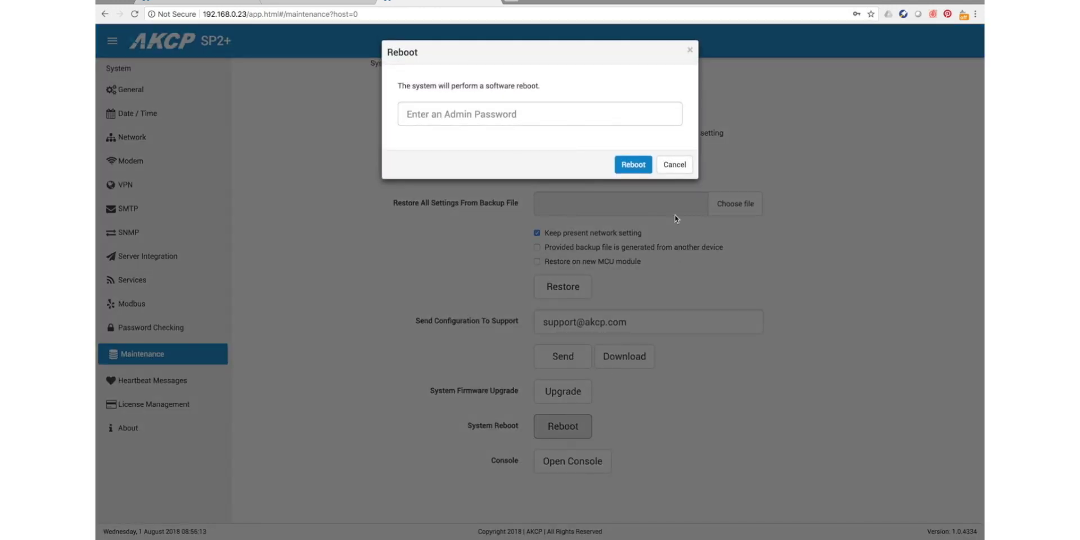
click(556, 120)
text(public)
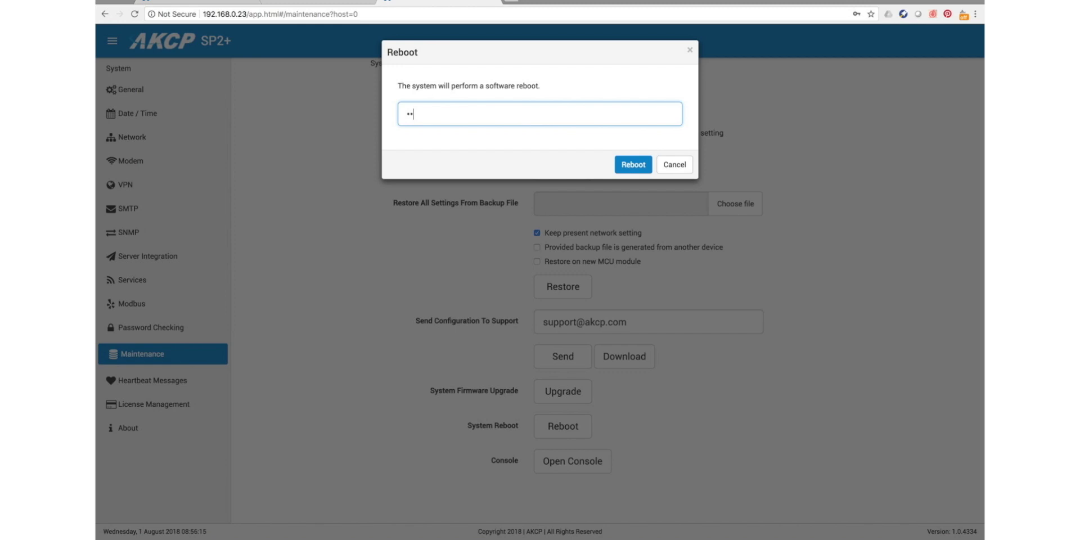
click(643, 163)
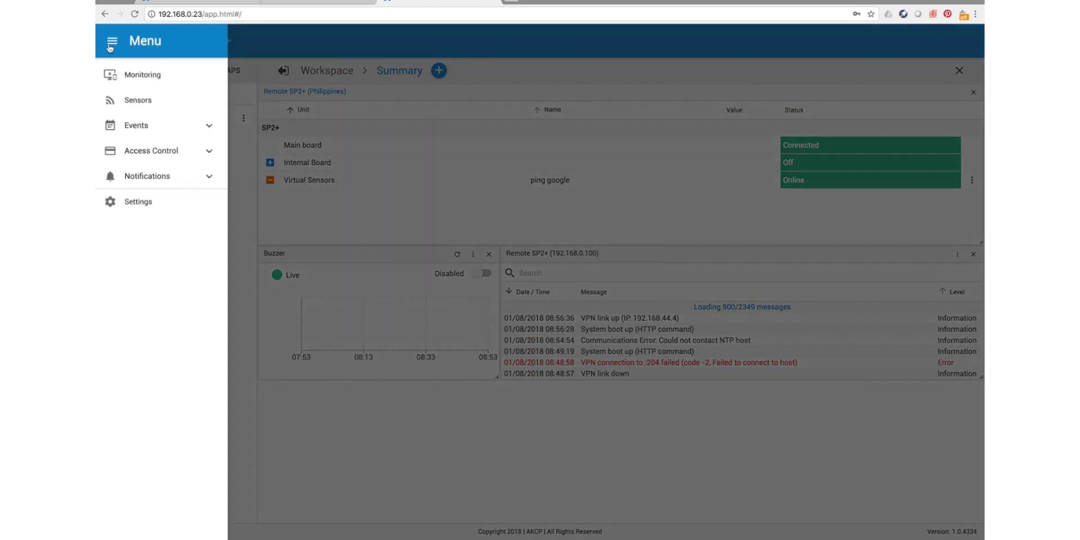
- Check the SP2+ VPN shows Connected at 192.168.44.4, then switch to AKCPro Server
click(125, 206)
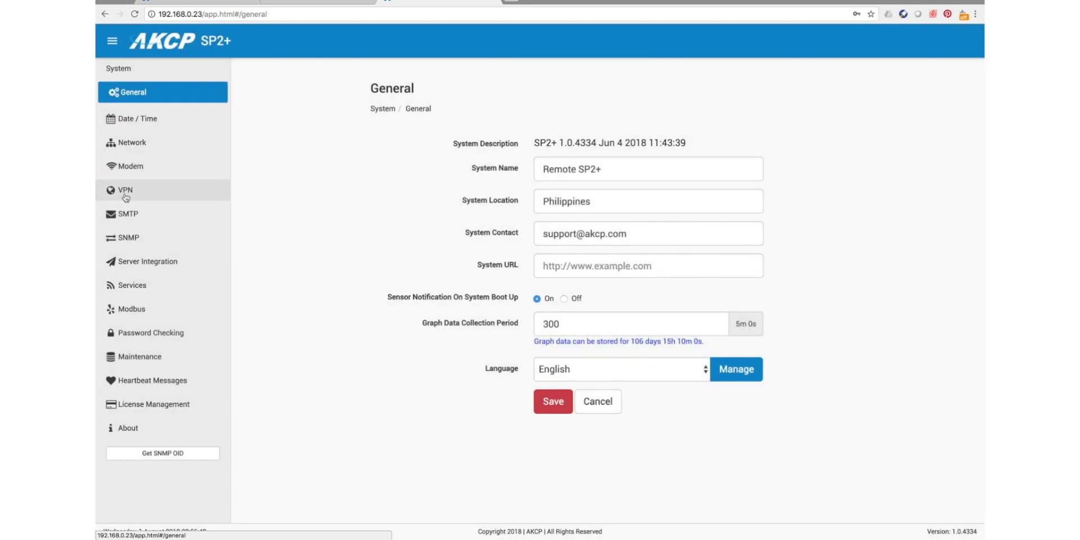
click(126, 197)
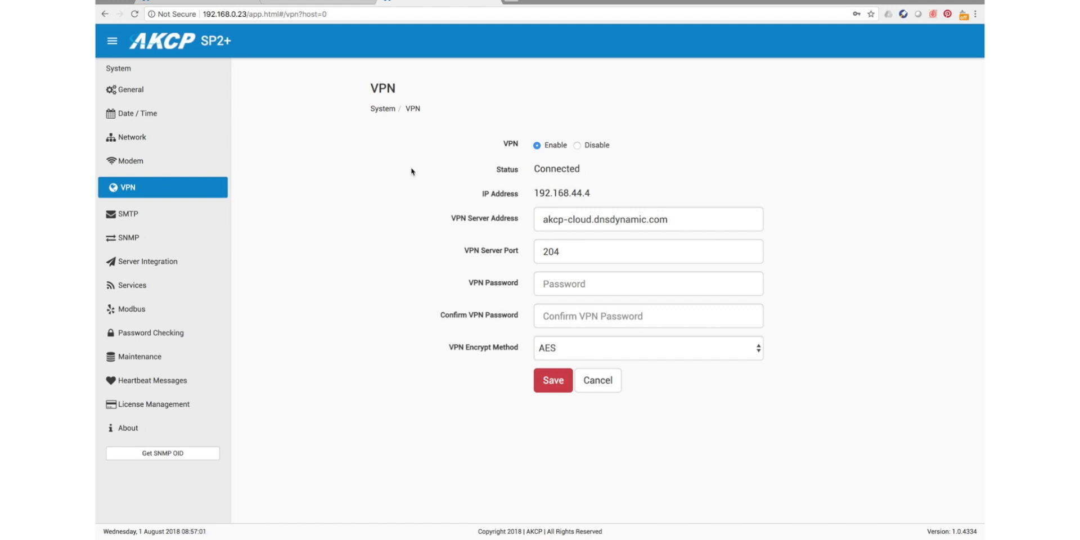
click(187, 2)
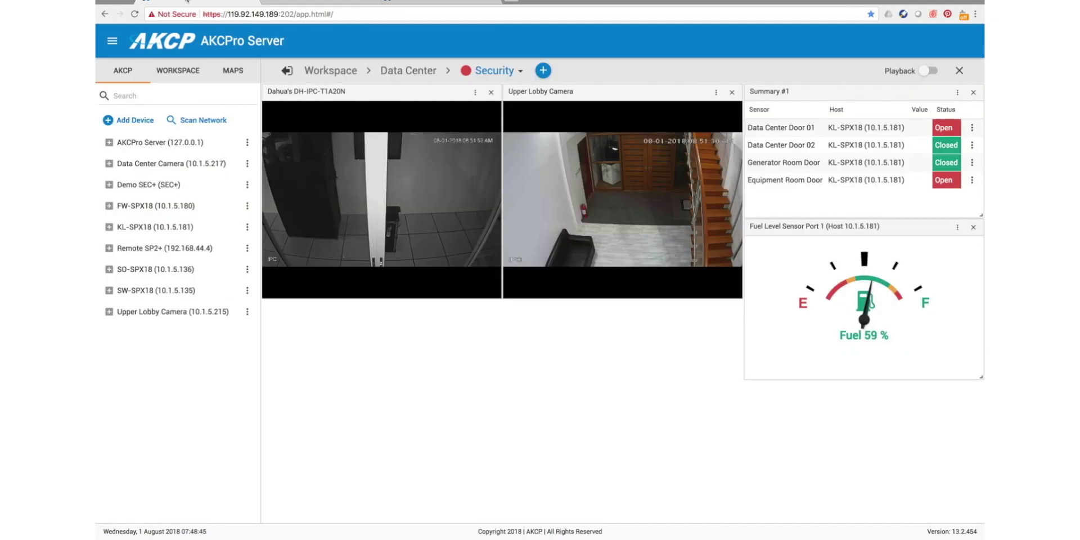
- Expand Remote SP2+ (192.168.44.4) in the device tree to list its Host Status, boards and sensors, then return to SP2+
click(109, 249)
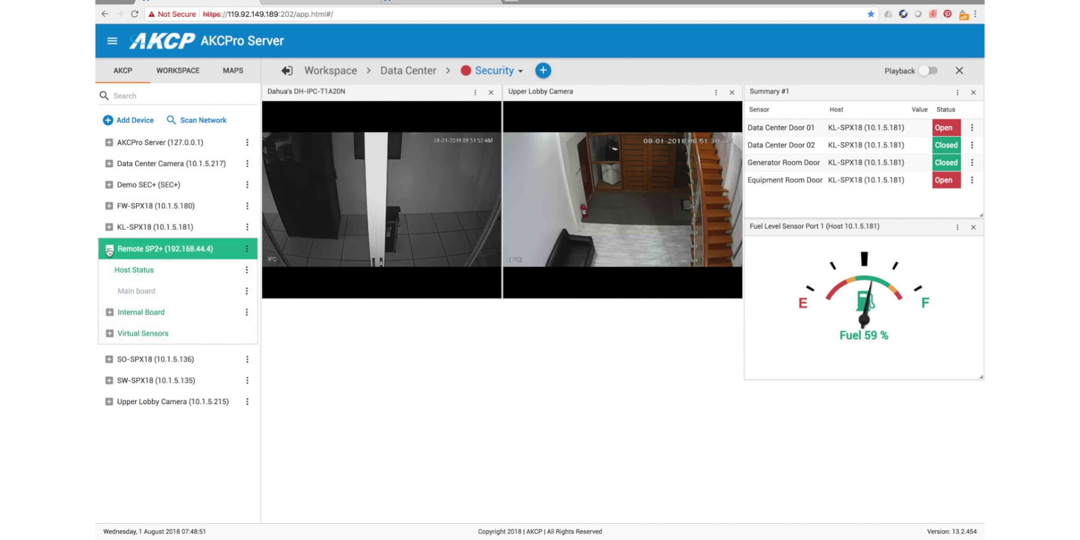
click(109, 249)
click(109, 250)
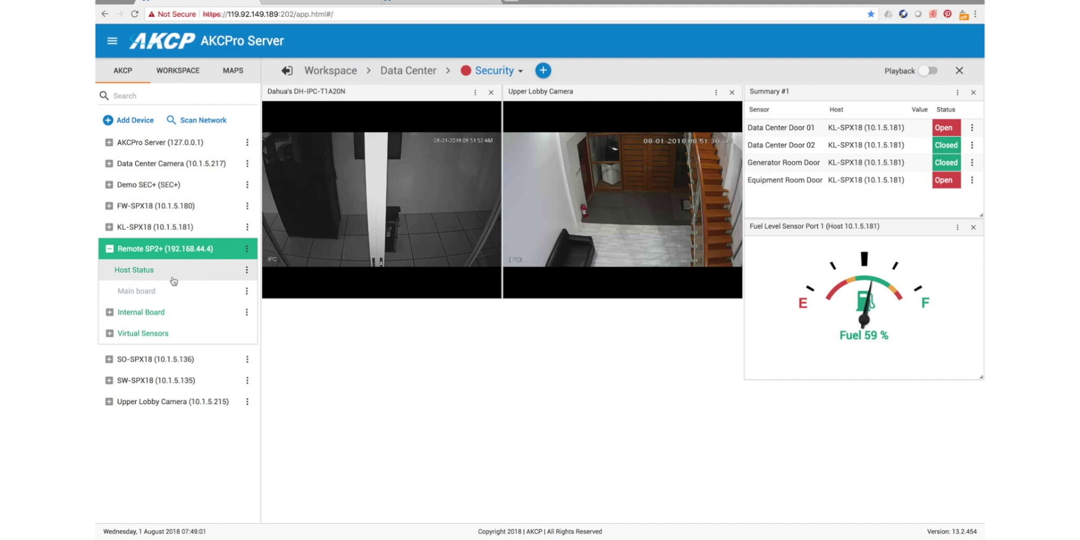
click(434, 1)
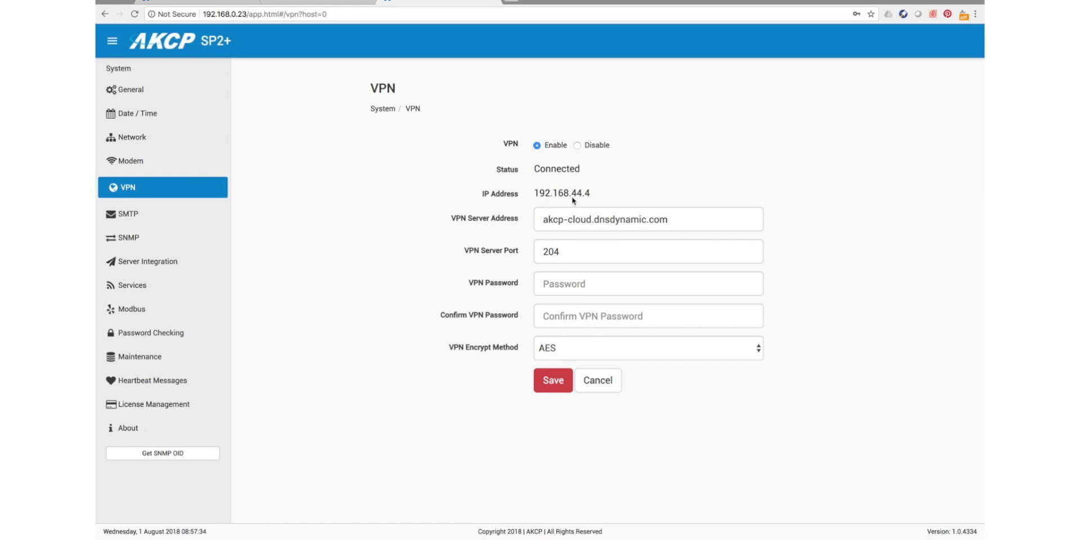
- Return to the AKCPro Server Security workspace
click(204, 5)
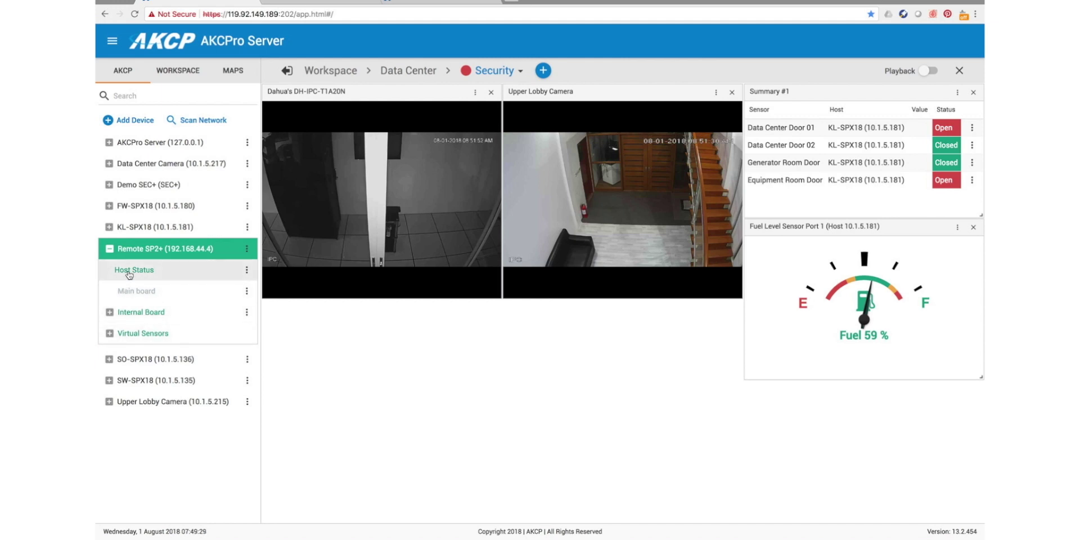
- Drag Remote SP2+ Host Status into the workspace, verify Reachable, collapse the node and close the widget
drag(128, 274, 287, 337)
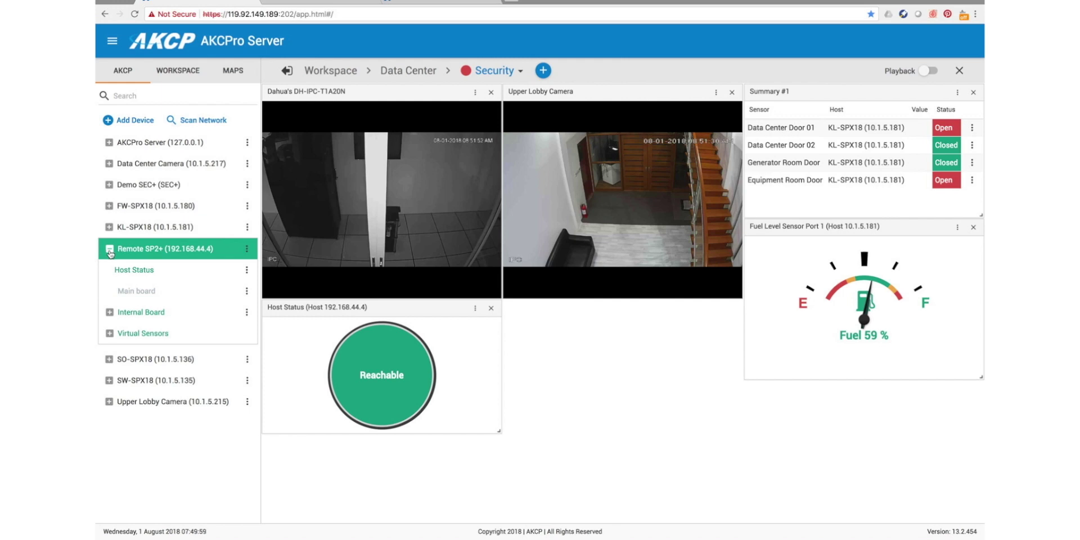
click(110, 251)
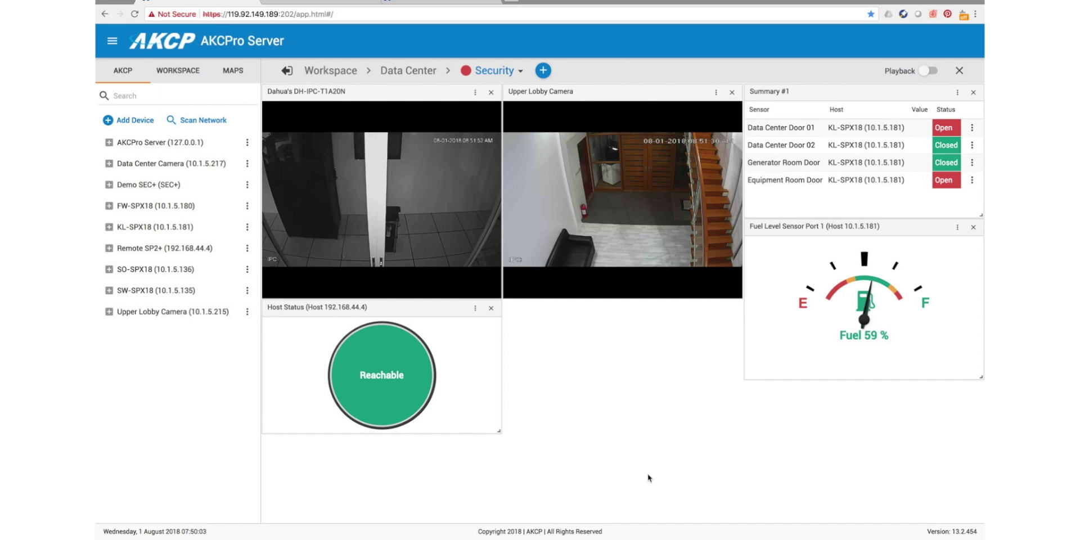
click(491, 308)
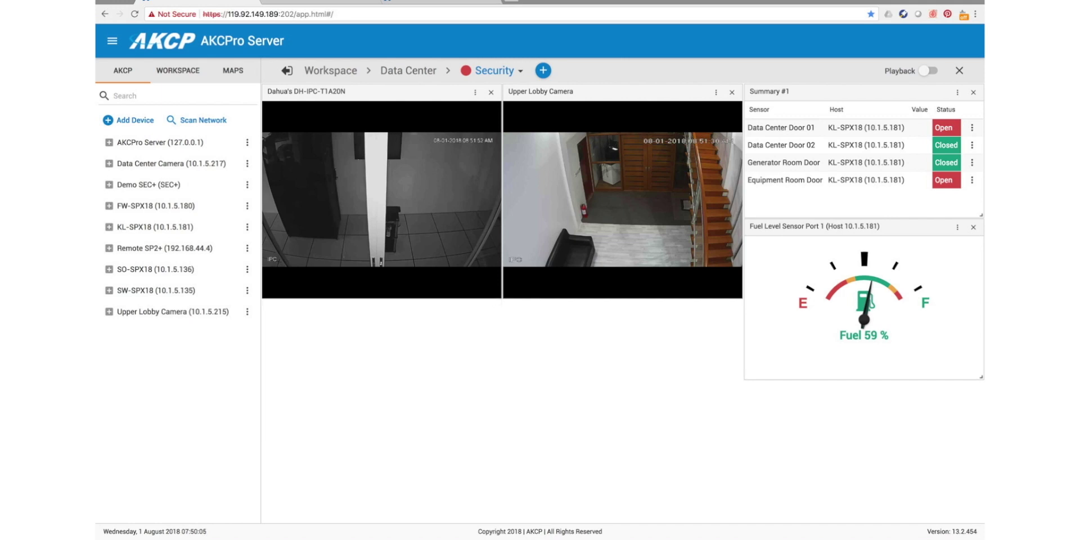
- Open the SP2+ Monitoring summary, whose event log shows VPN link up at 192.168.44.4
click(438, 5)
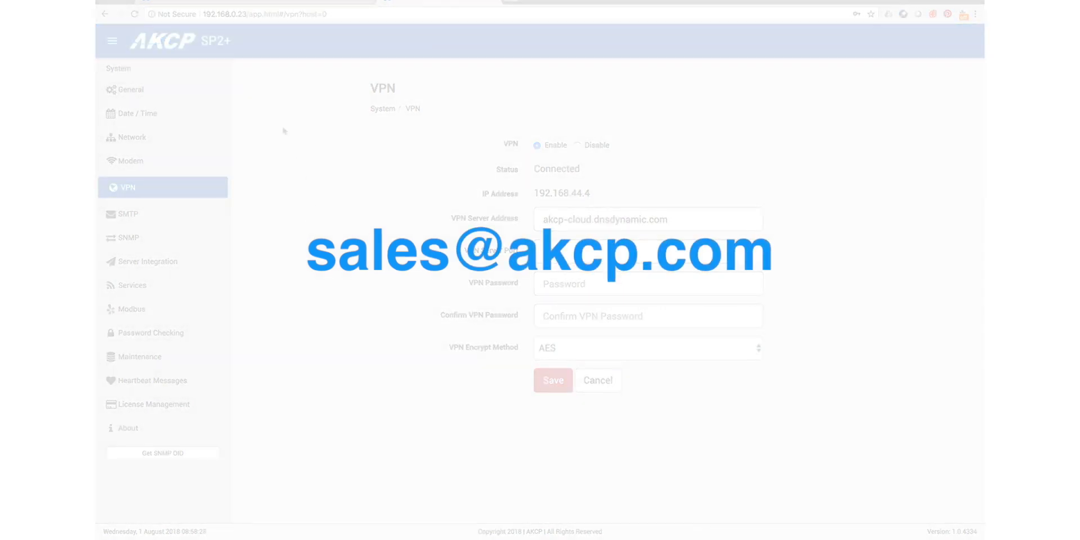
click(114, 95)
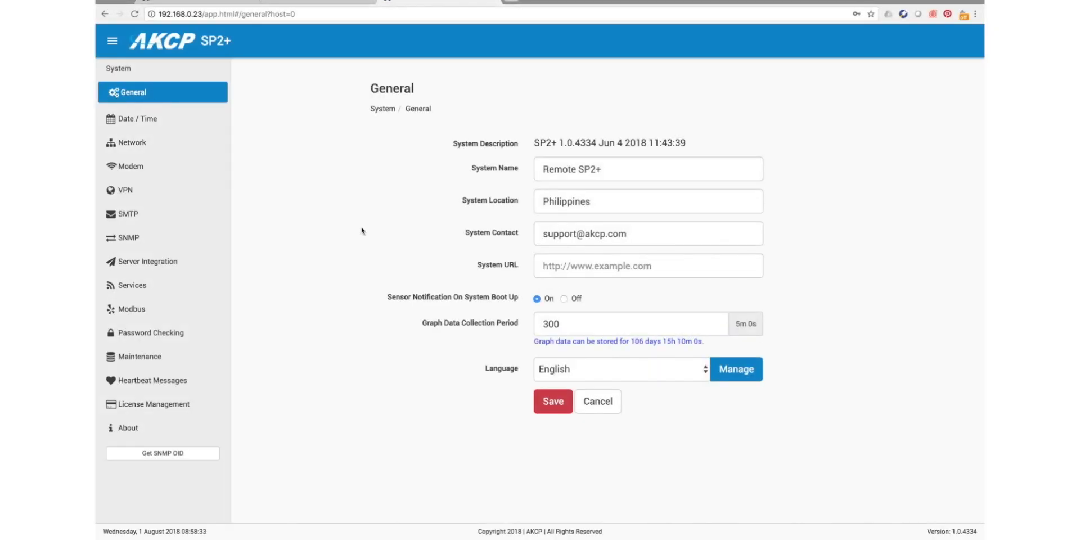
click(111, 40)
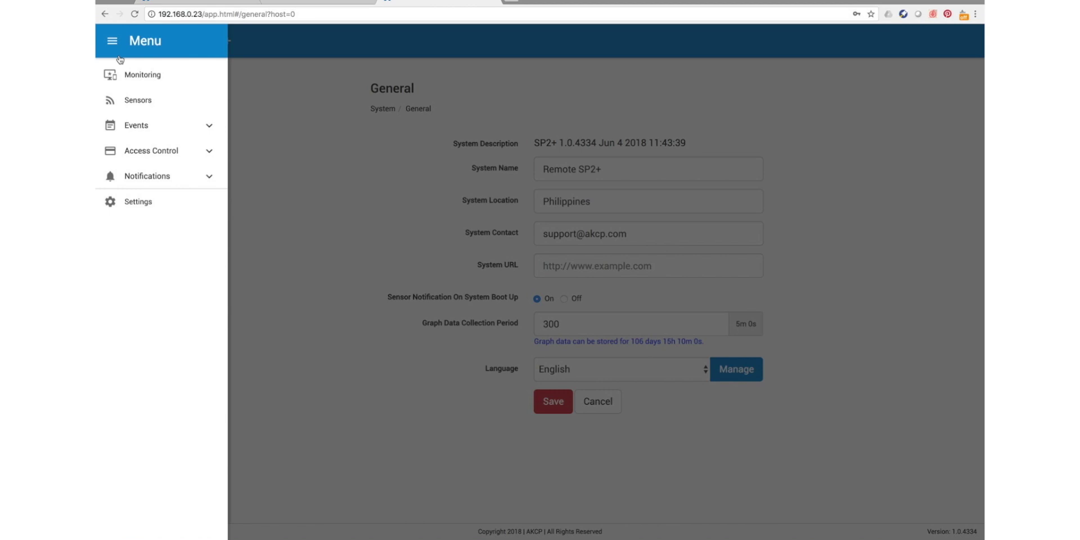
click(125, 77)
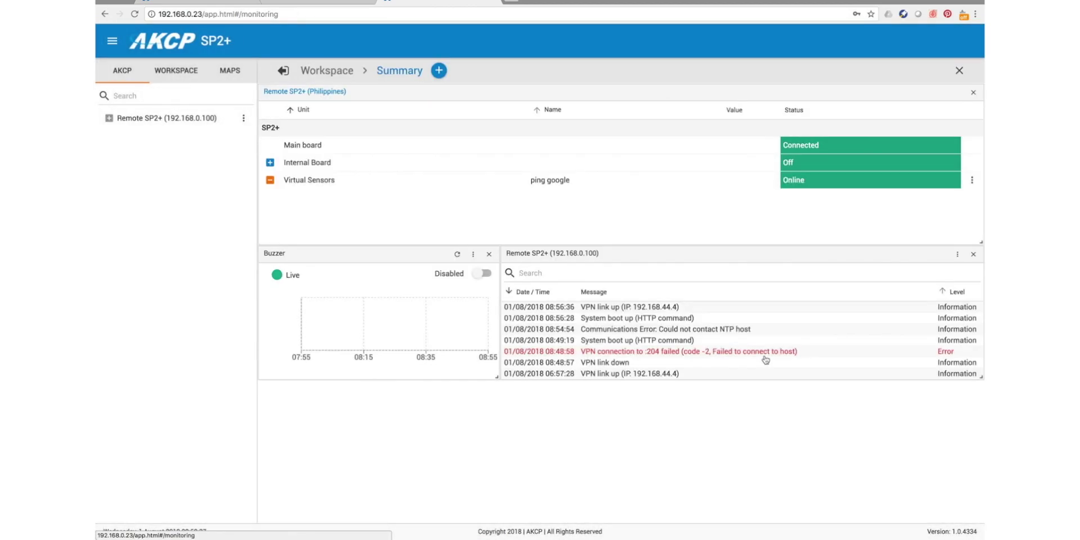